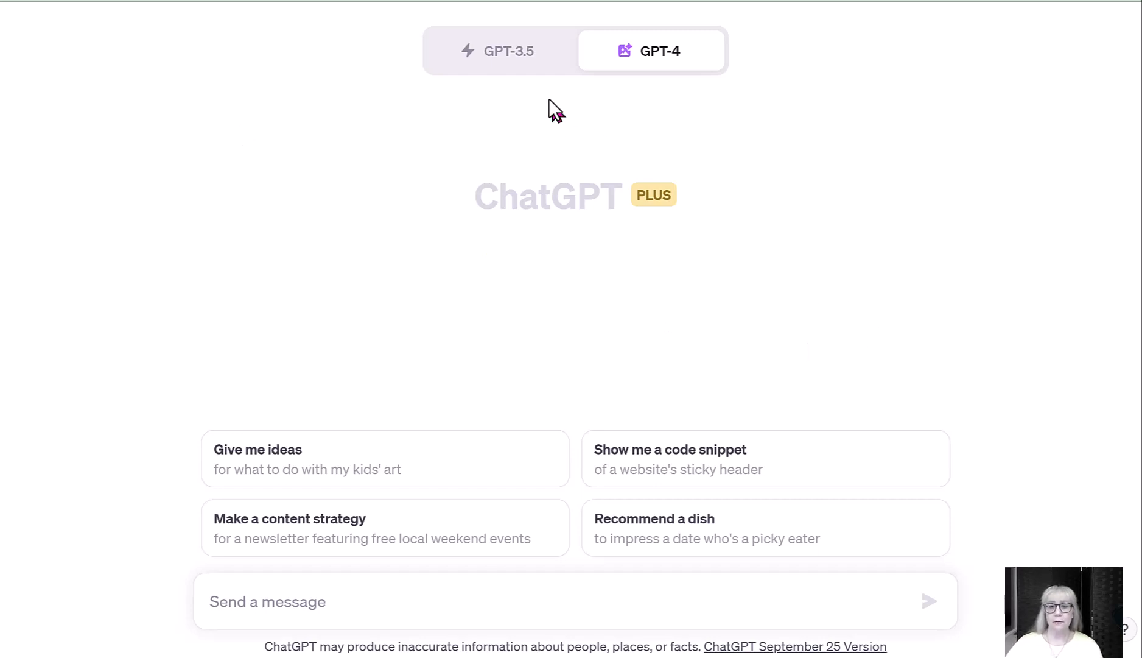
Choose GPT-4 in its Default mode as the model for the new chat.
mouse_move(509, 68)
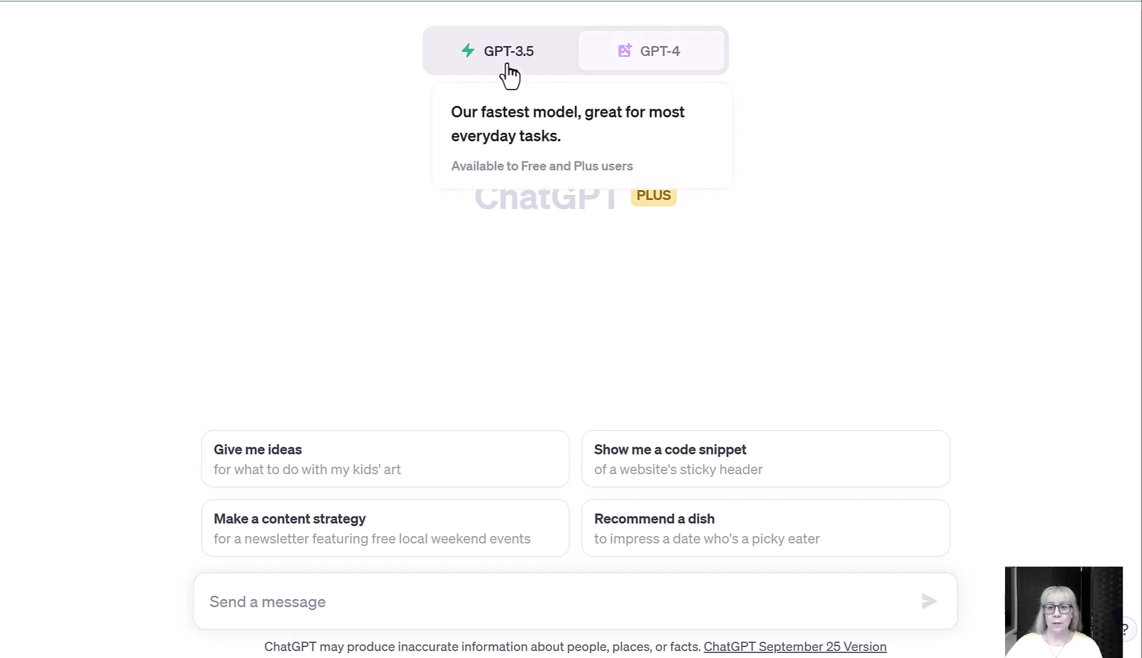
mouse_move(640, 62)
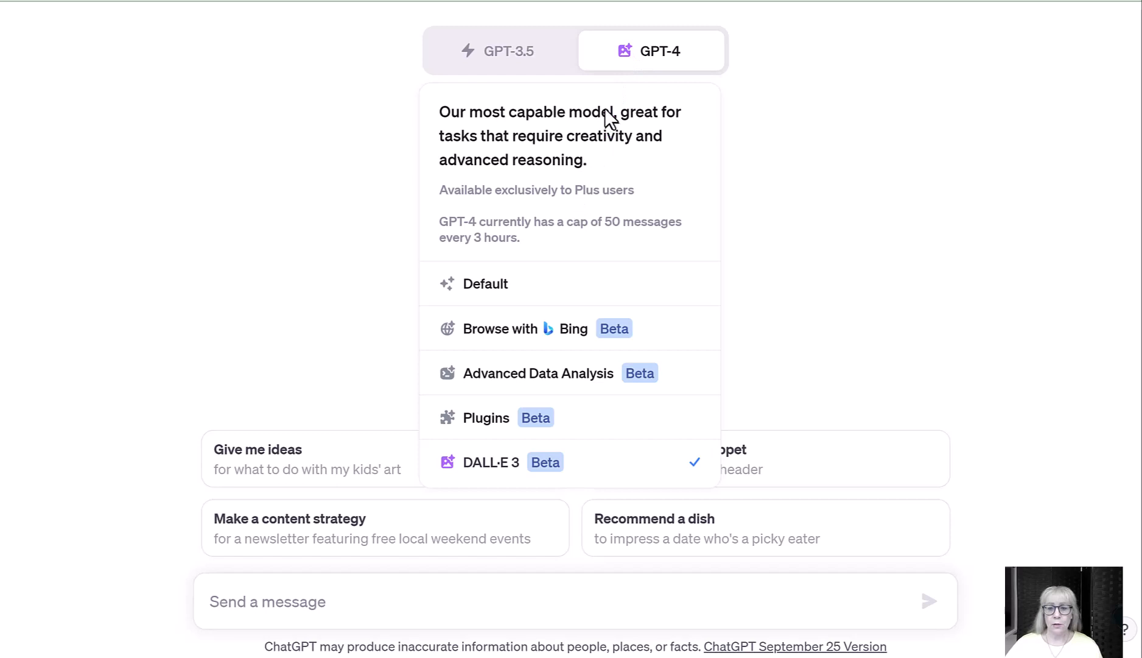
click(535, 281)
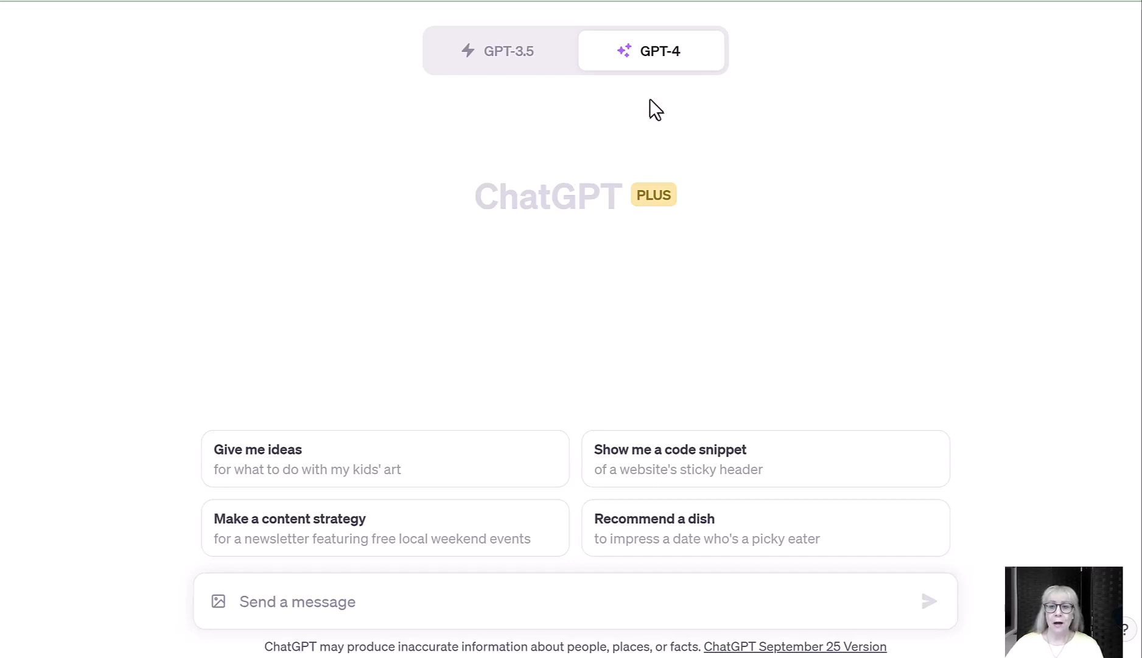
click(669, 62)
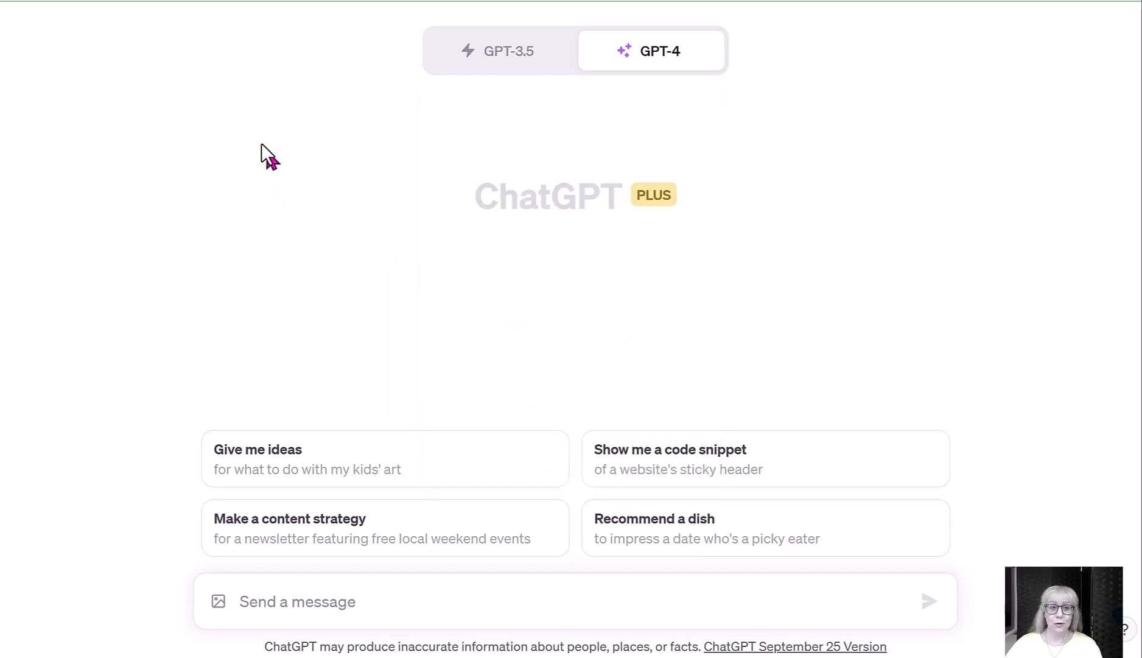
Send a prompt describing the AI YouTube channel and asking what questions ChatGPT has before brainstorming a list of topics.
text(Hey ChatGPT, I am working on creating a list of topics for my YouTube channel. The channel is all about AI. I love AI and enjoy interacting and working with AI's. As a web publisher, I use AI on a daily basis. I use Midjourney and Dall-E to create images, Bing AI to search, Anthropic's Claude for writing and editing texts and of course, ChatGPT for... pretty much everything! I want to share my enthusiasm about the AI revolution with my audience.  Let's brainstorm some topics for the channel! What questions do you have for me before we work on the list of topics?)
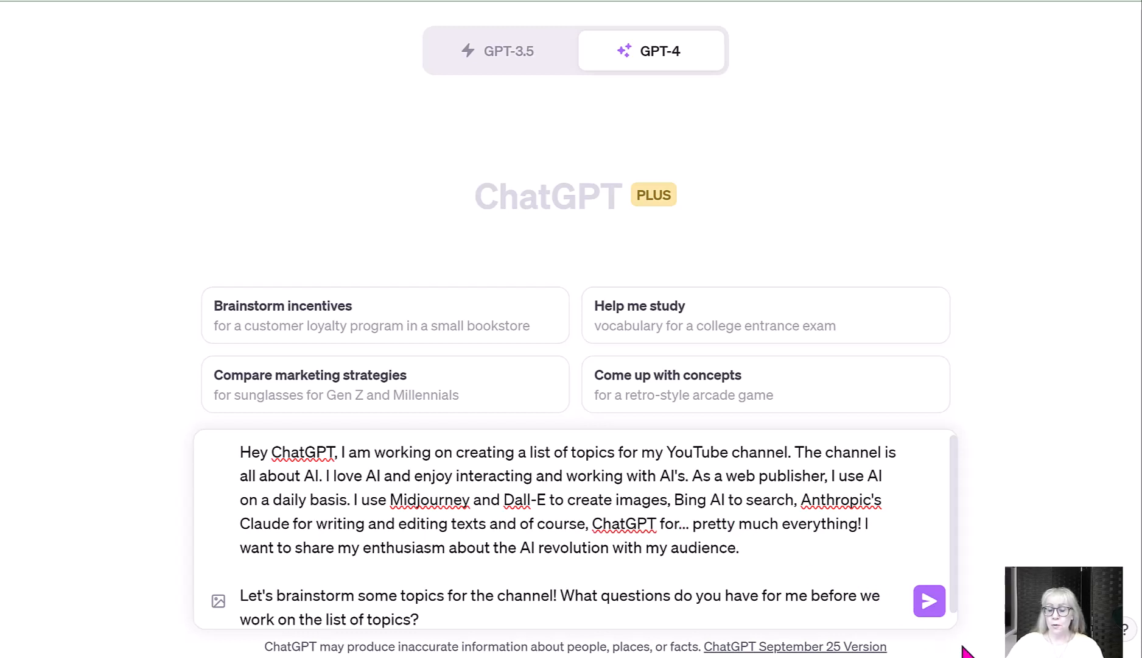
click(936, 612)
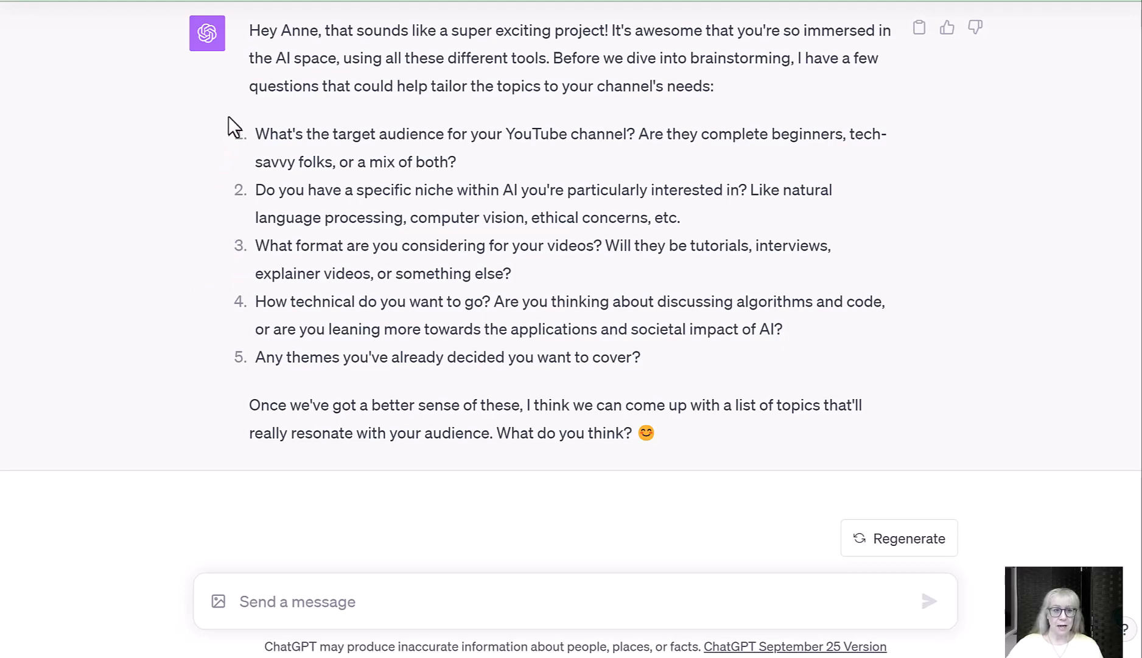
Send the prepared answers to the five questions about audience, niche, format, technicality and themes, asking for a summary of them.
key(ctrl+v)
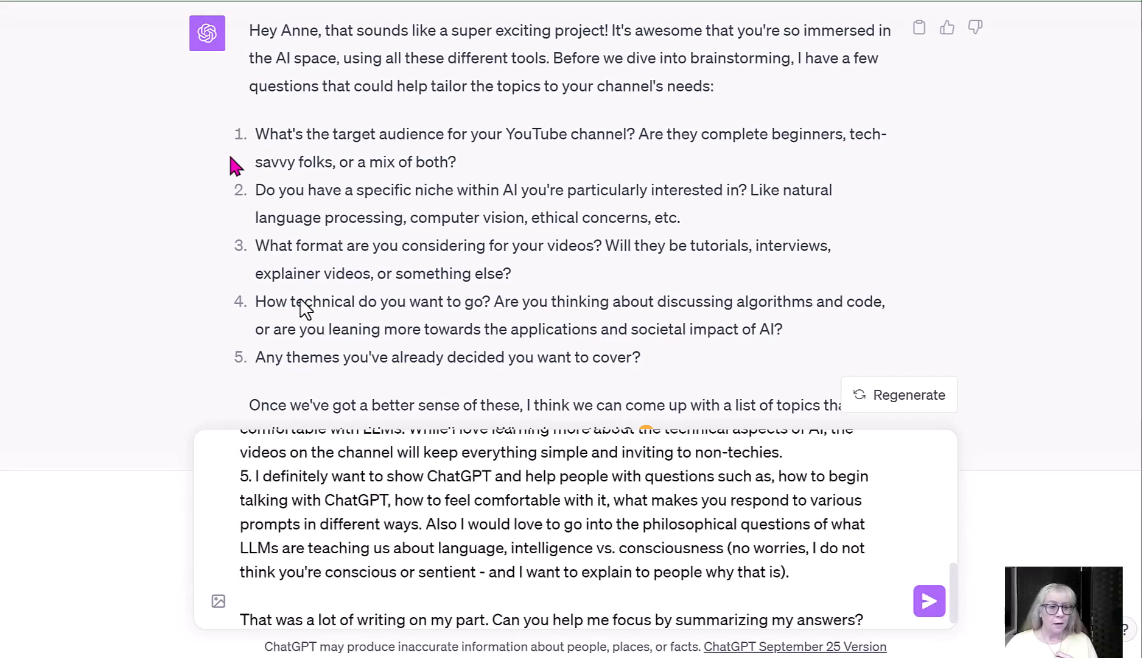
scroll(679, 561, up, 3)
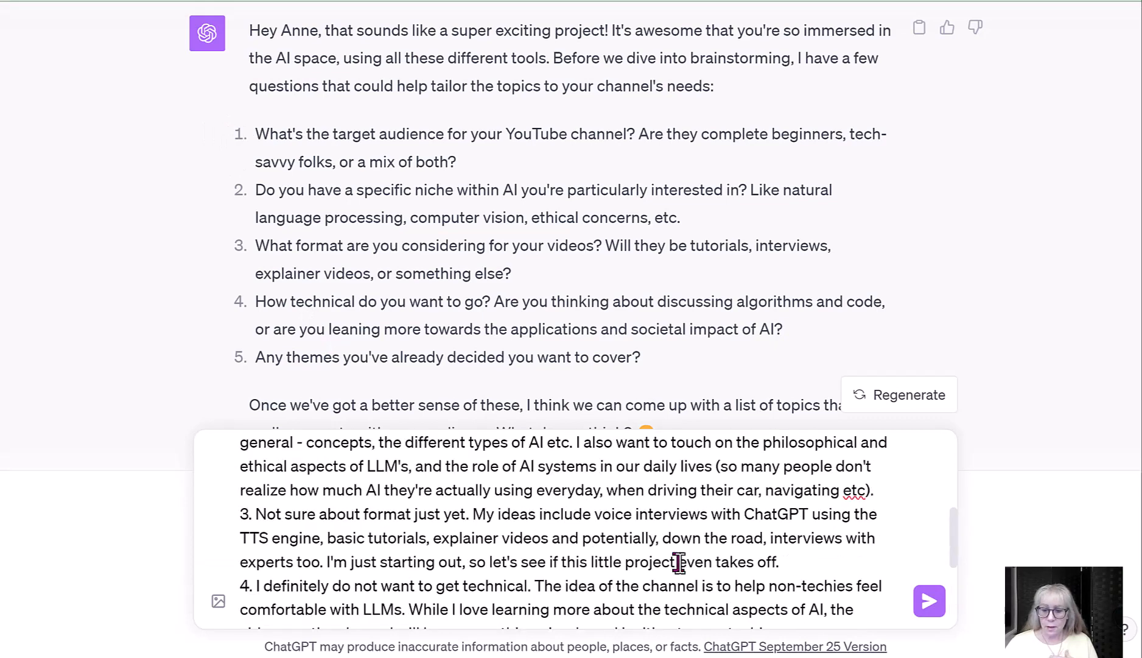
scroll(678, 561, up, 5)
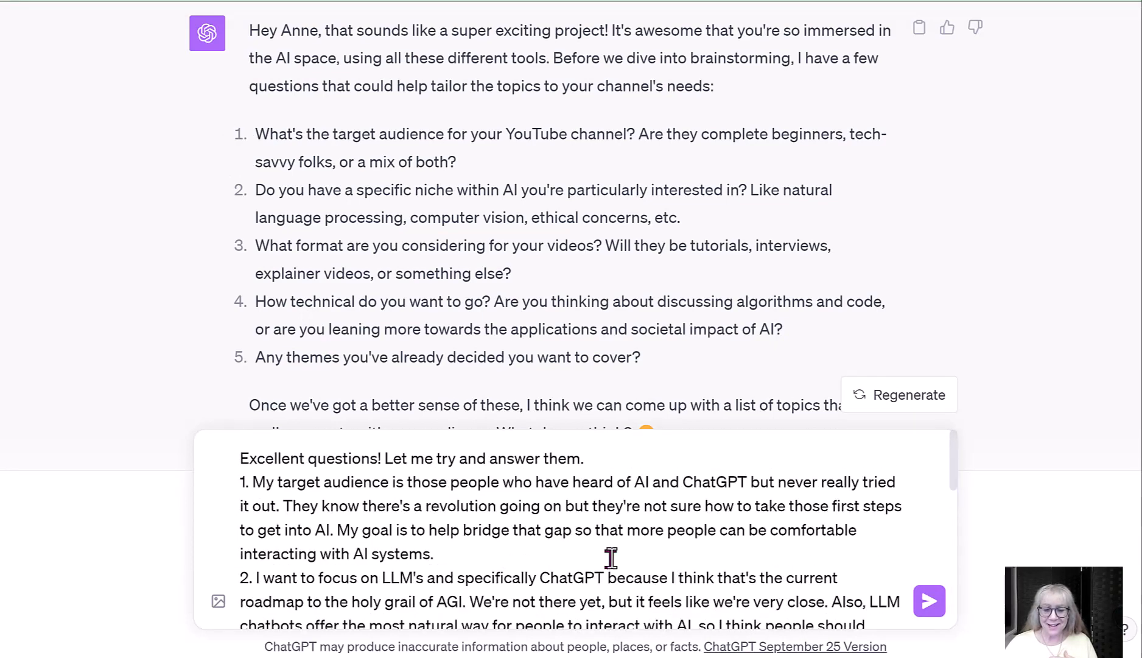
scroll(611, 557, down, 10)
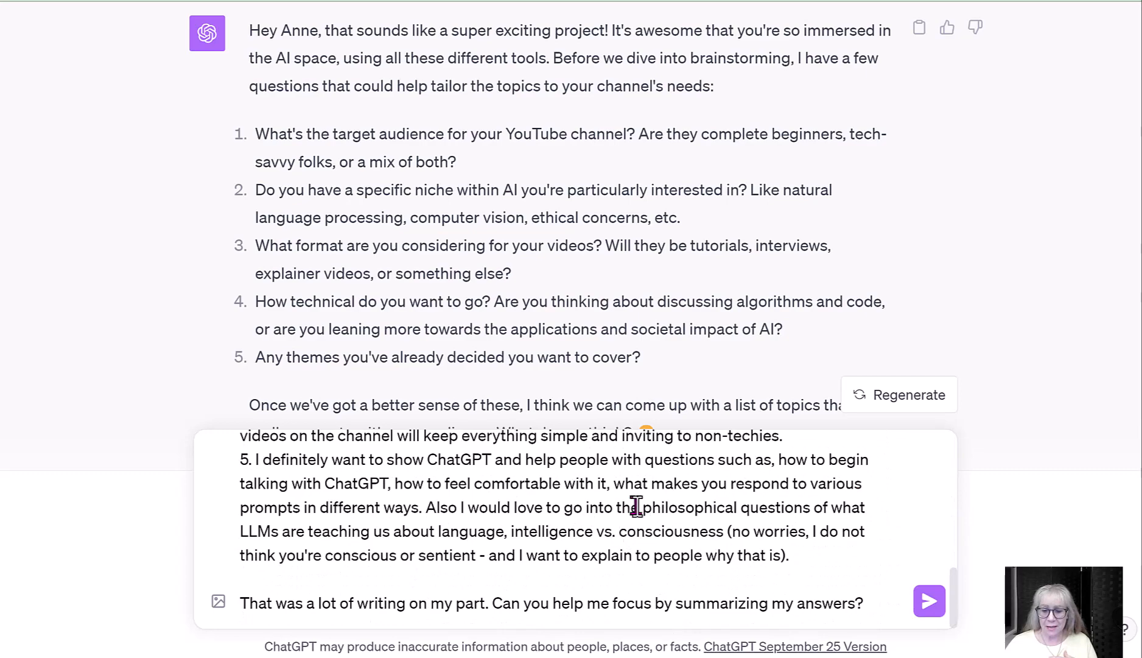
click(929, 601)
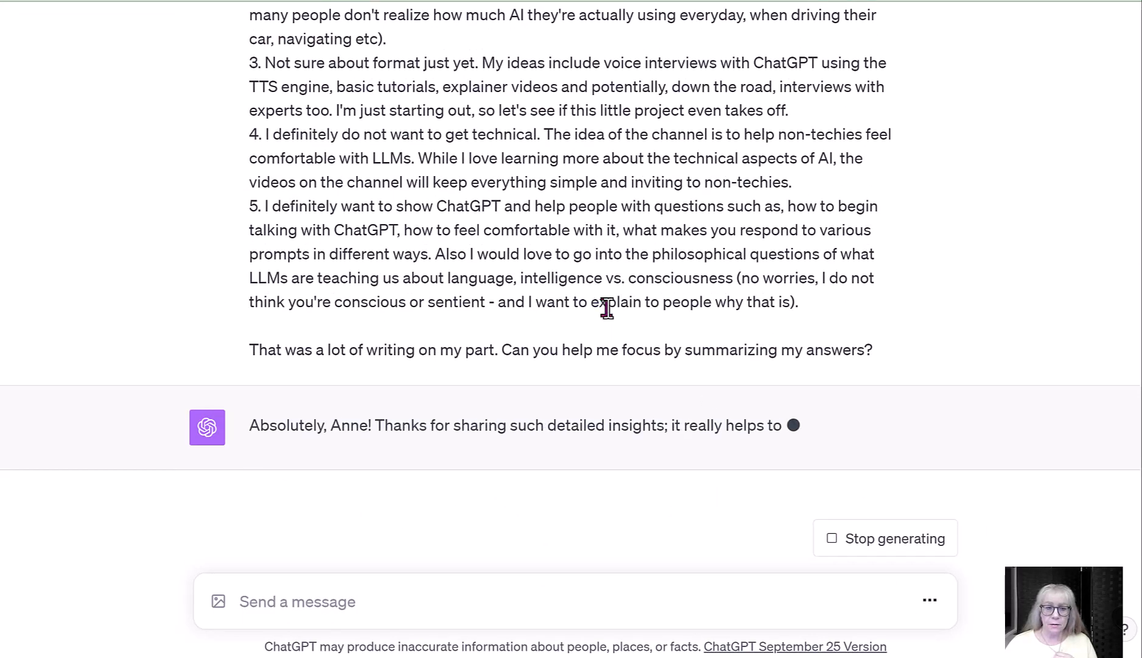
Review the submitted answers and read the generated summary of target audience, focus areas, format, technicality and themes.
scroll(607, 308, up, 1)
scroll(607, 314, up, 3)
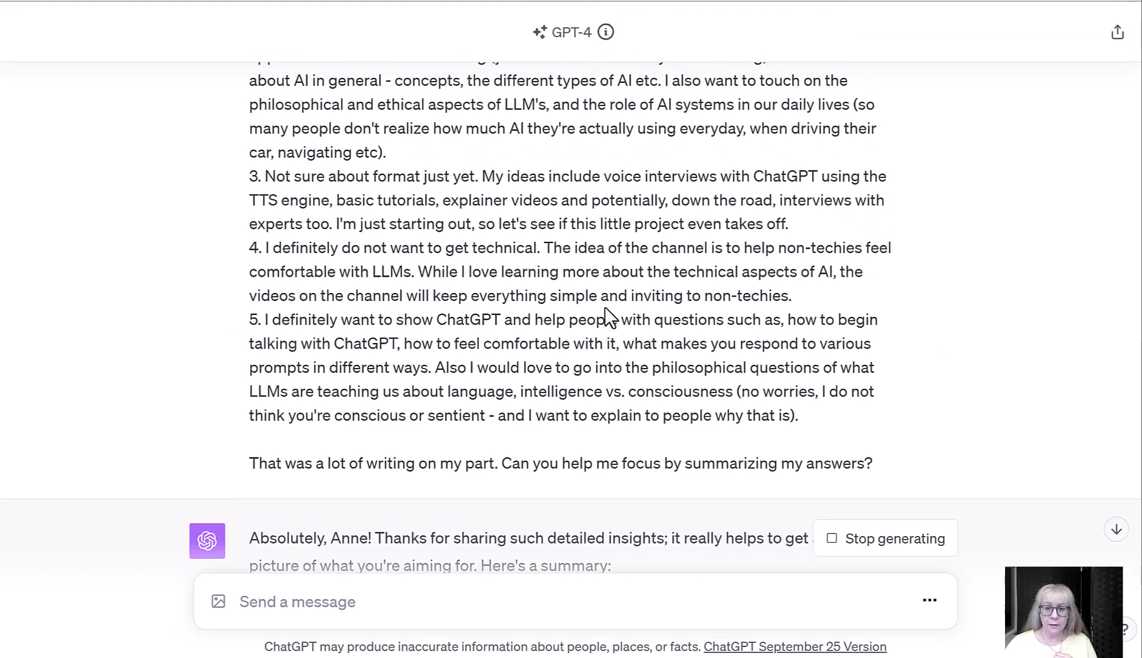
scroll(607, 317, up, 4)
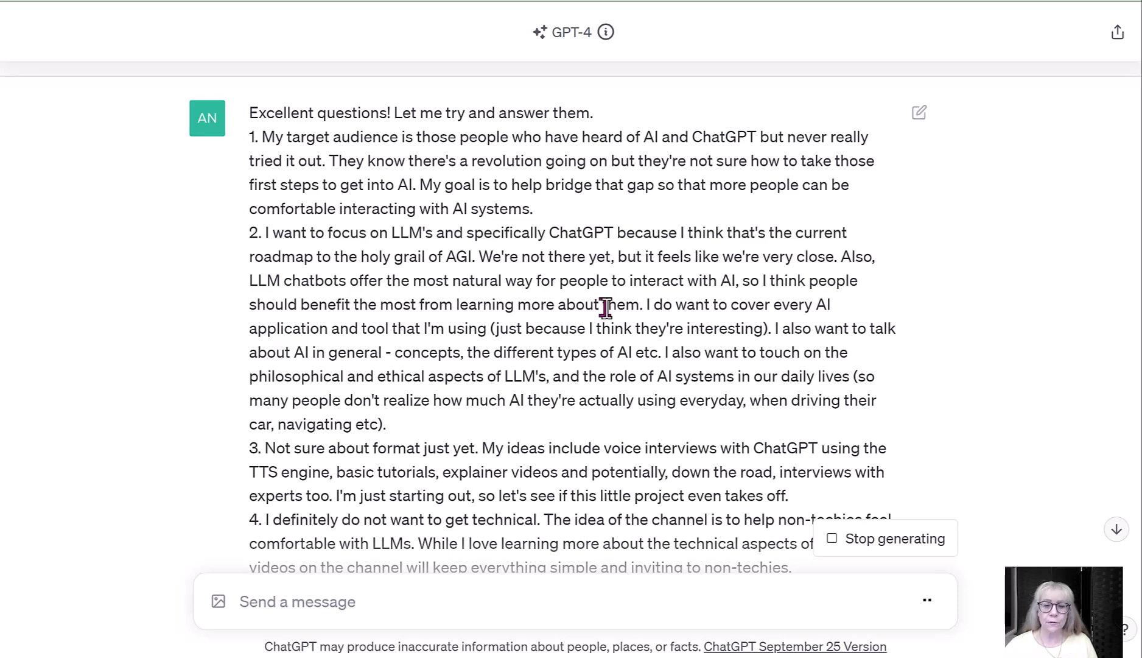
scroll(605, 307, down, 2)
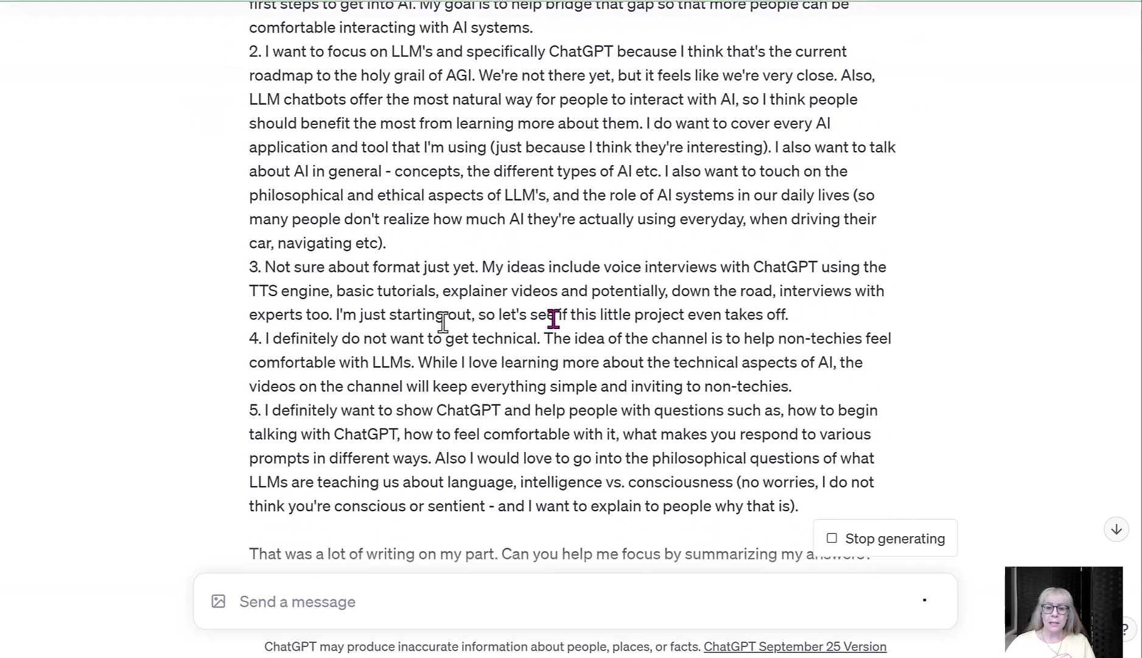
scroll(434, 323, down, 1)
scroll(481, 451, down, 1)
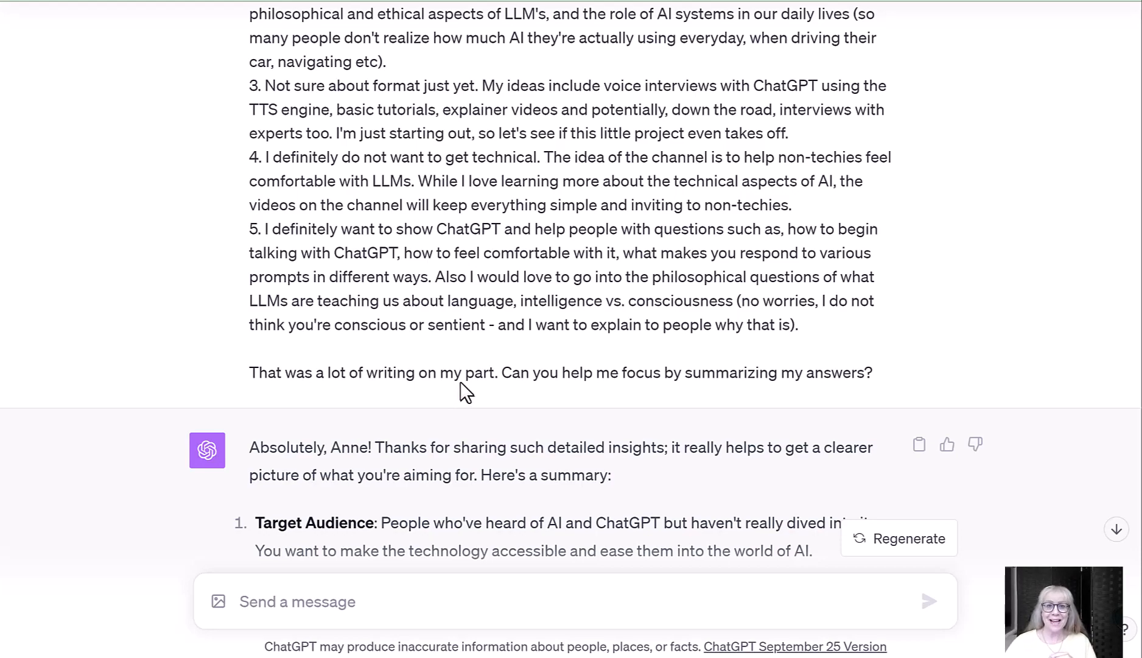
scroll(460, 390, down, 2)
scroll(460, 389, up, 5)
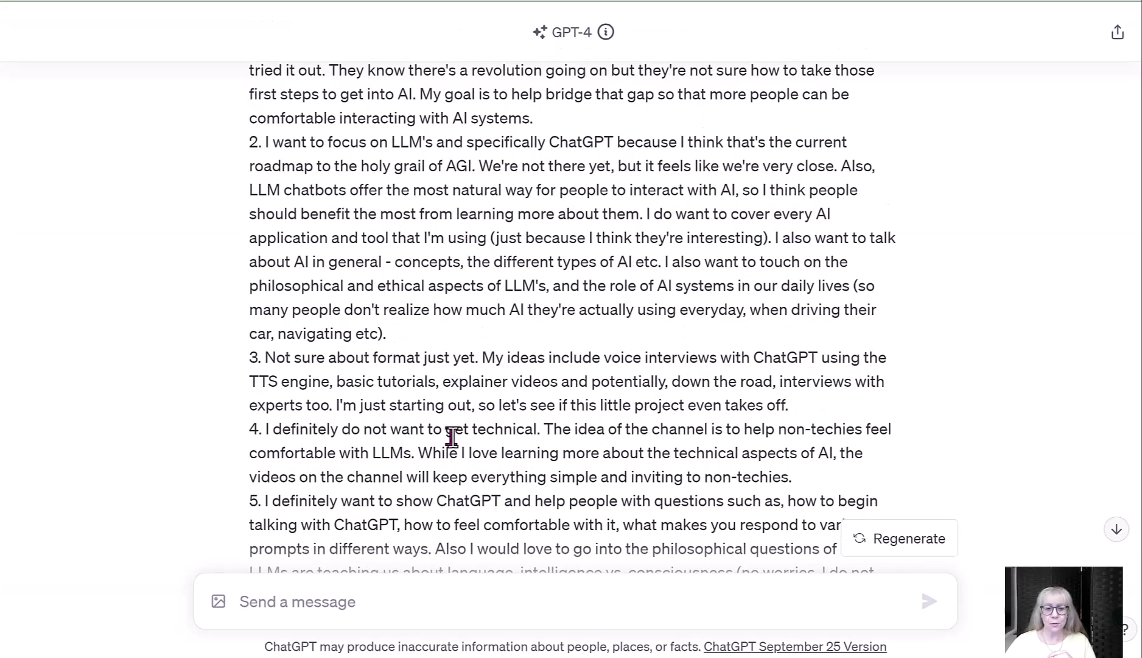
scroll(451, 434, down, 4)
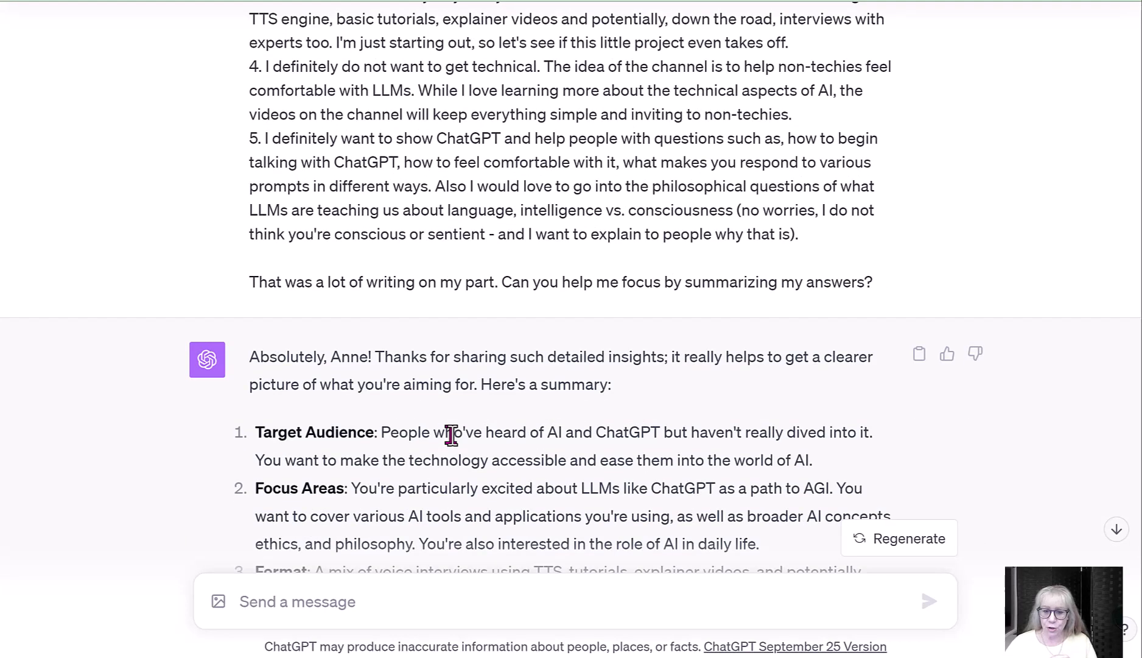
scroll(450, 416, down, 2)
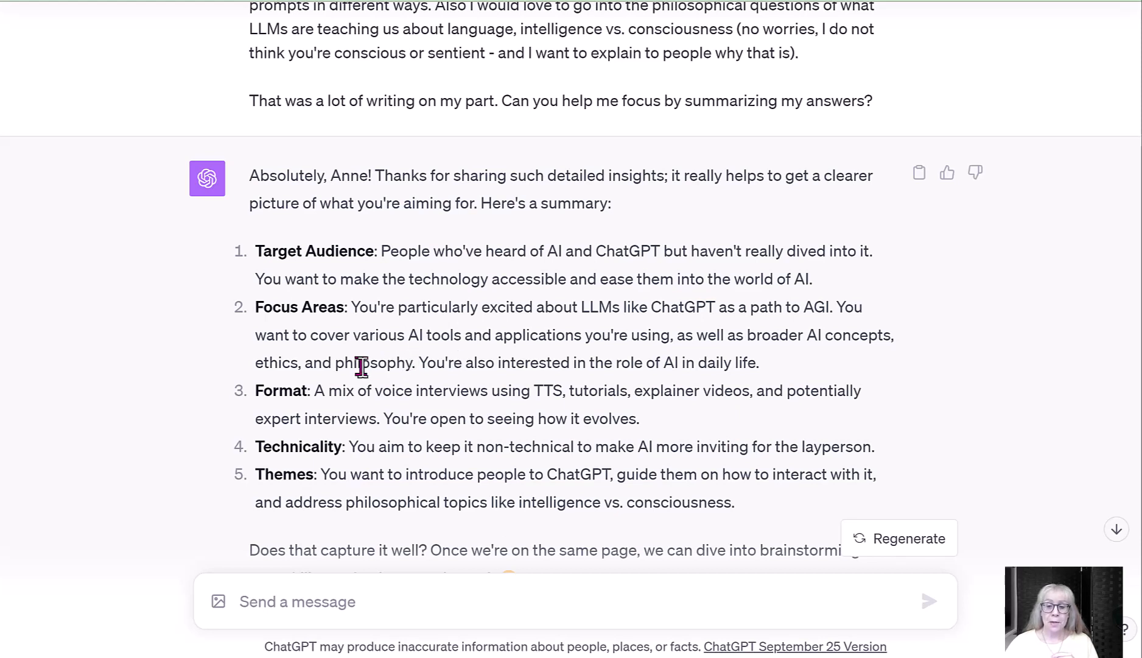
scroll(361, 367, down, 2)
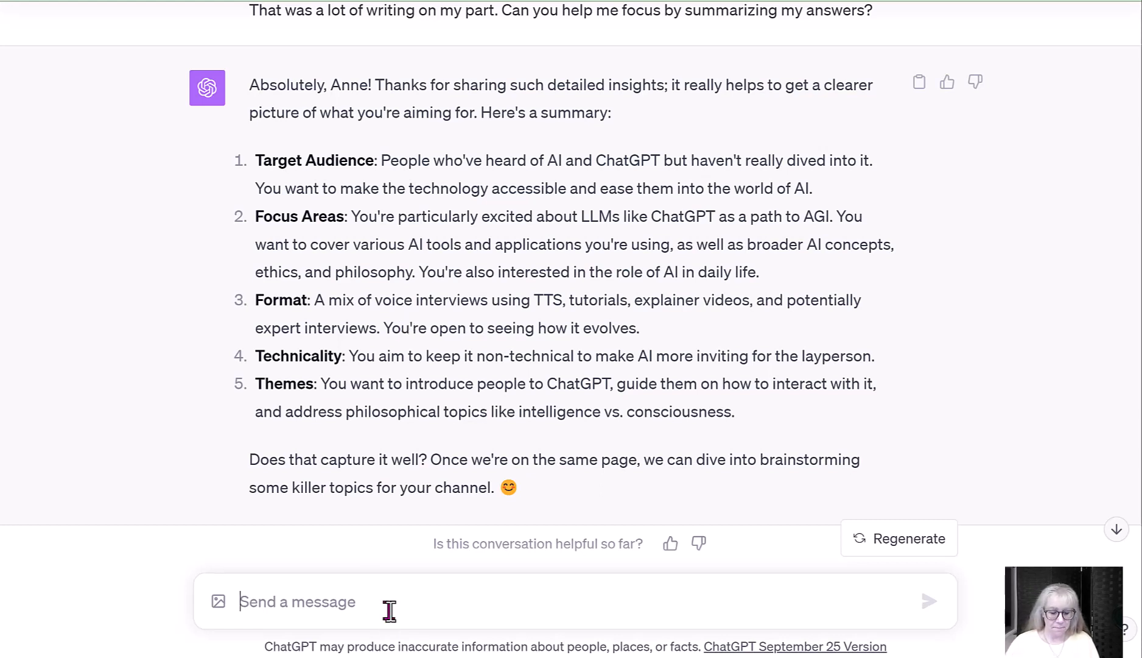
Send the reply "You're spot on! Let's create our first list of topics.".
text(You're spot )
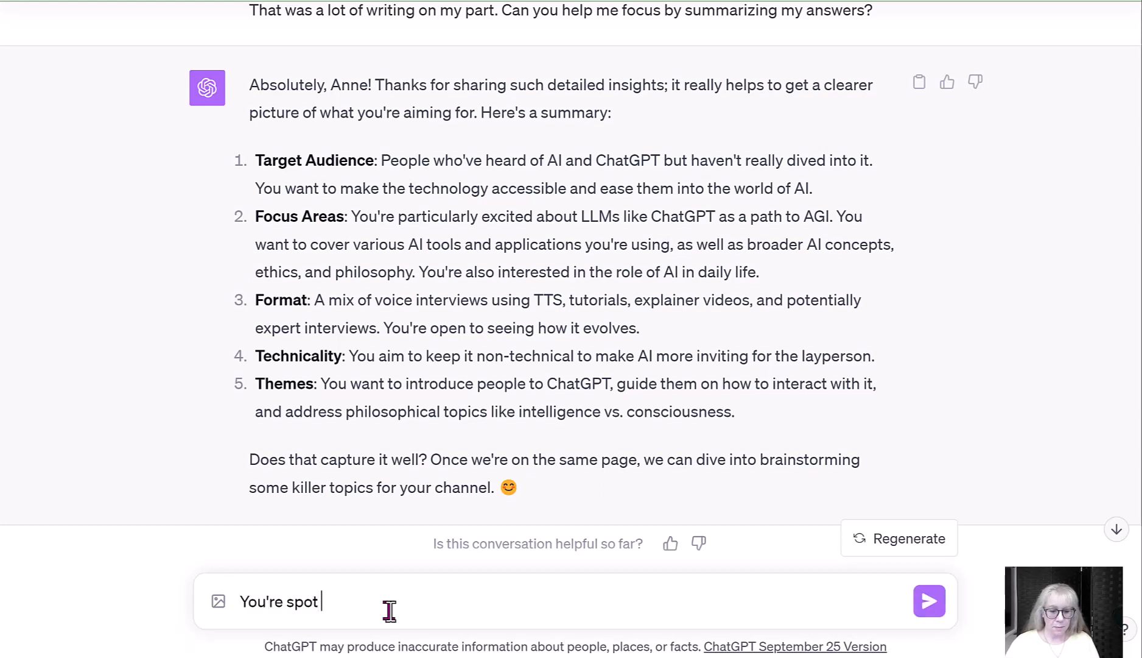
text(on! Let's create)
text(our fi)
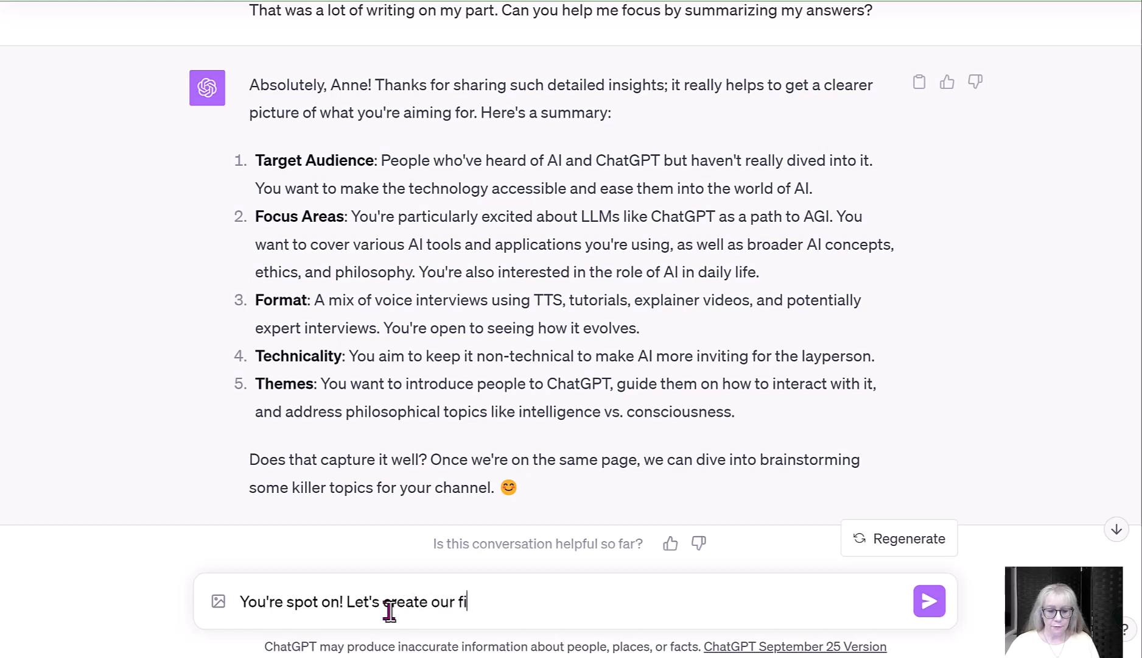
text(rst list of topis)
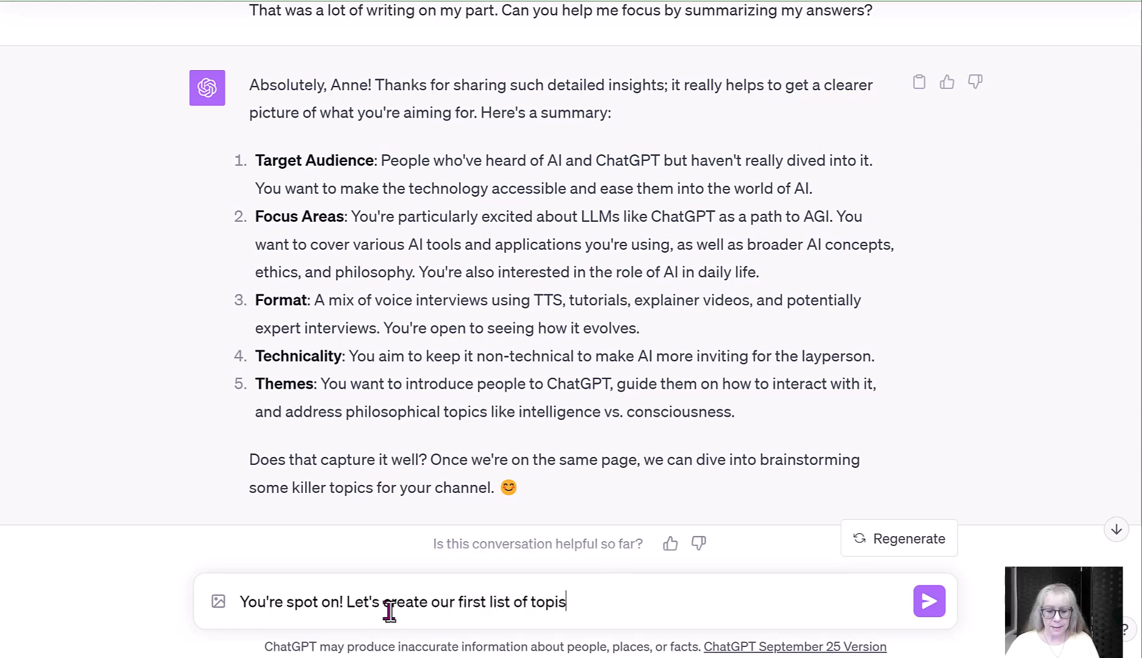
text(cs.)
key(Return)
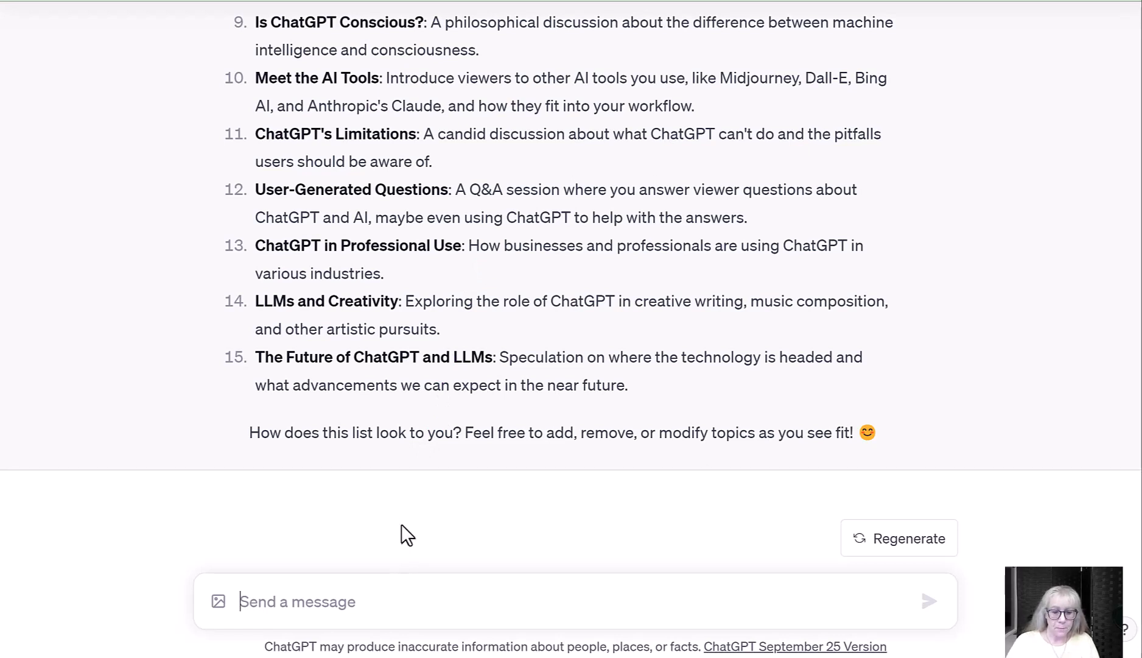
Request a table showing each topic's level of investment (time and research), prioritized by that, plus how advanced the topic is for the audience.
text(Can )
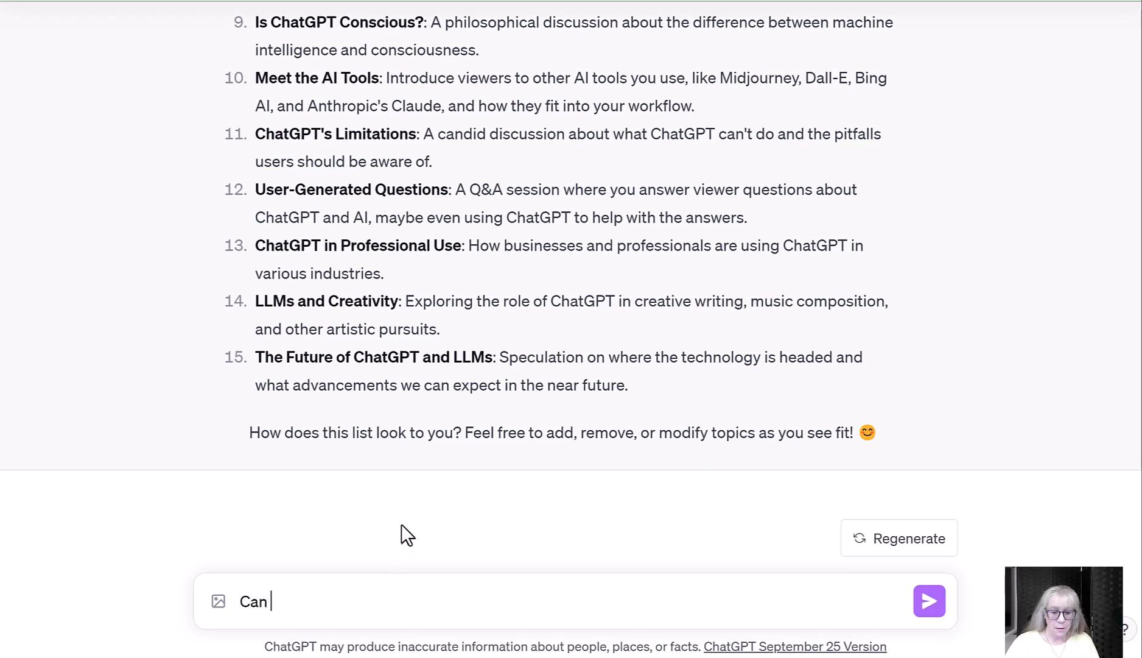
text(you help me by )
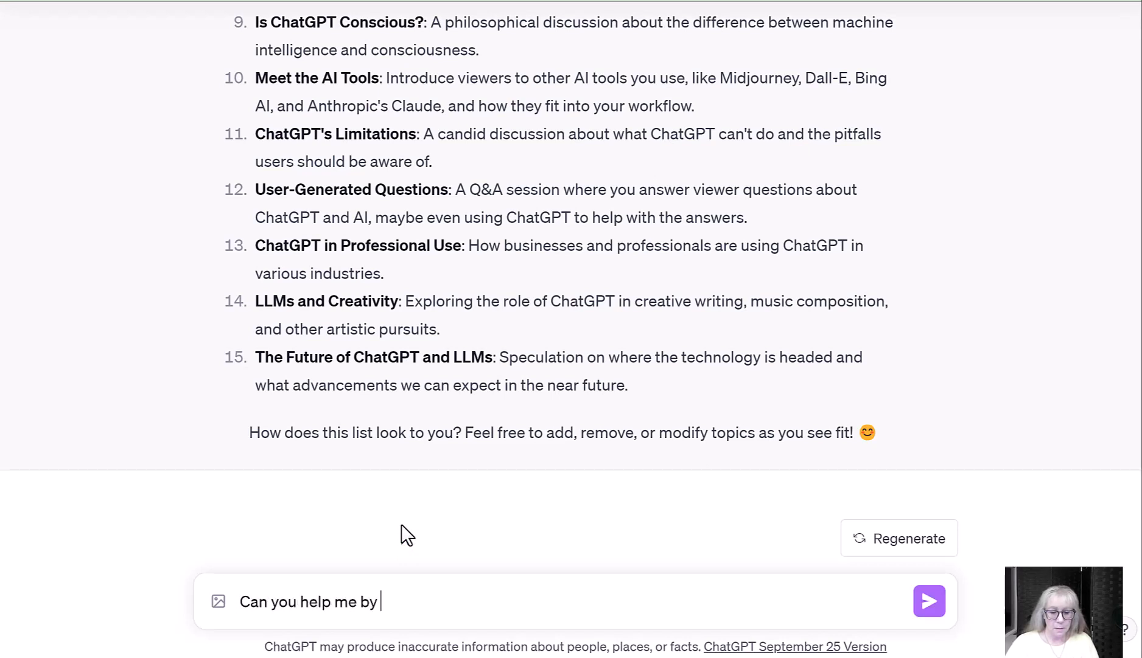
text(creating a table)
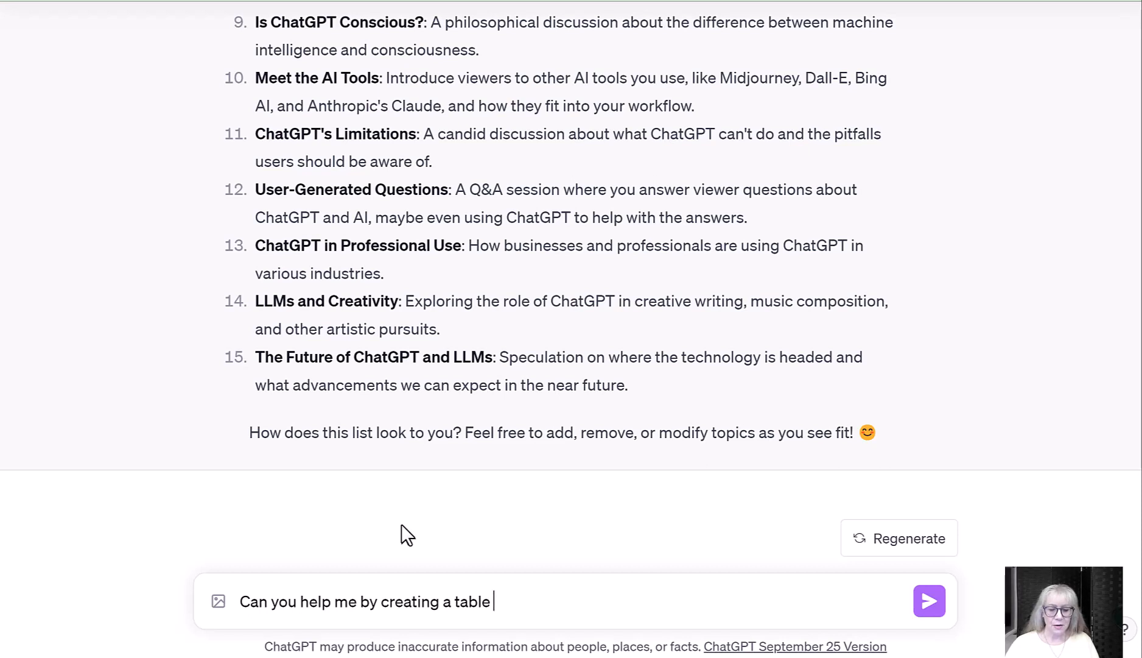
text(that)
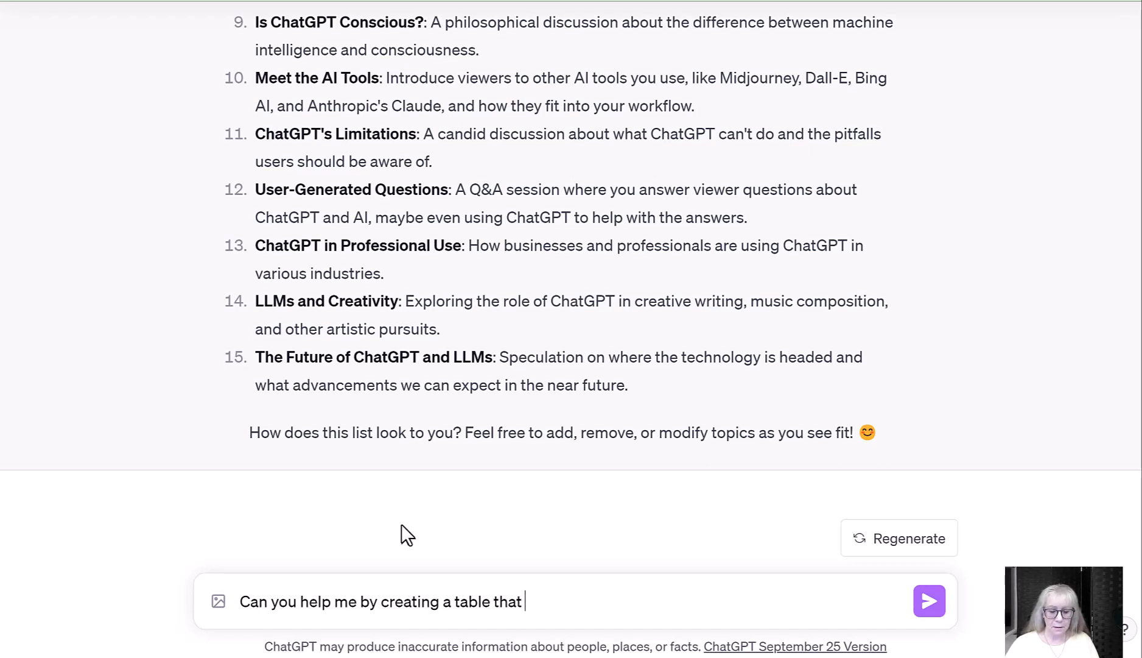
text( shows the level)
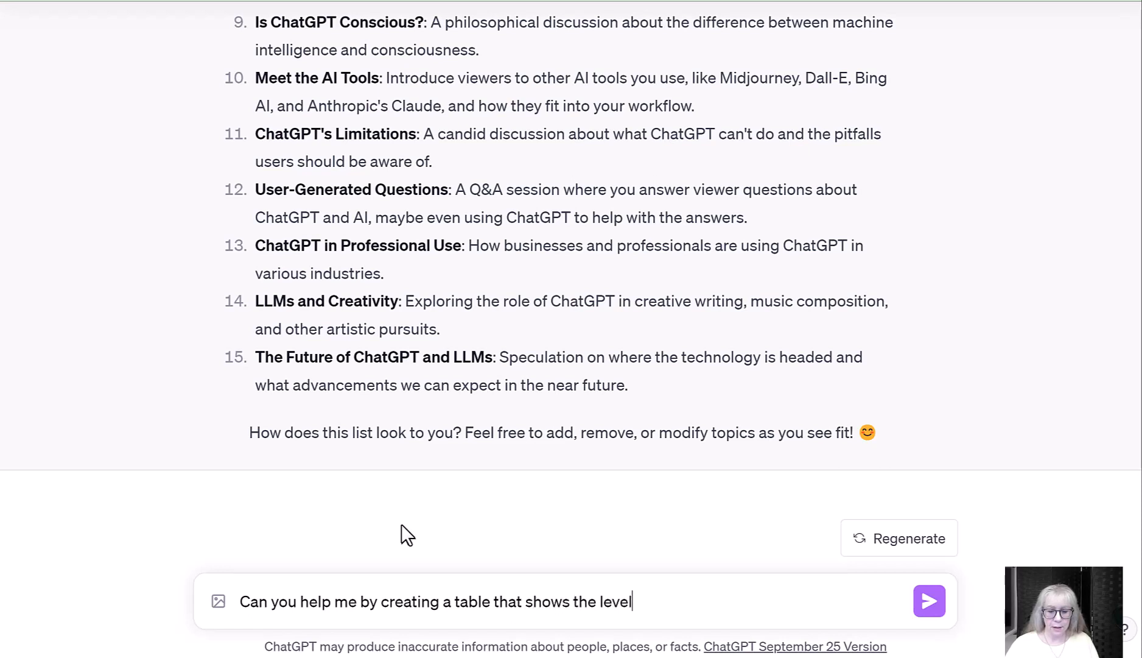
text( of investment (time)
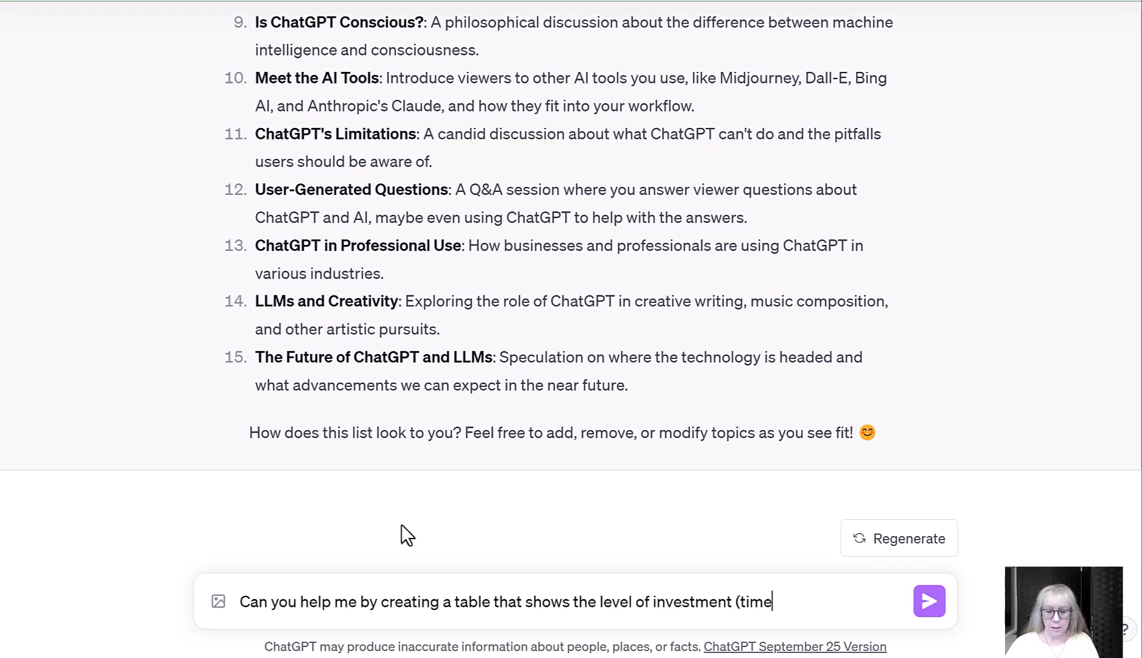
text( and research fo)
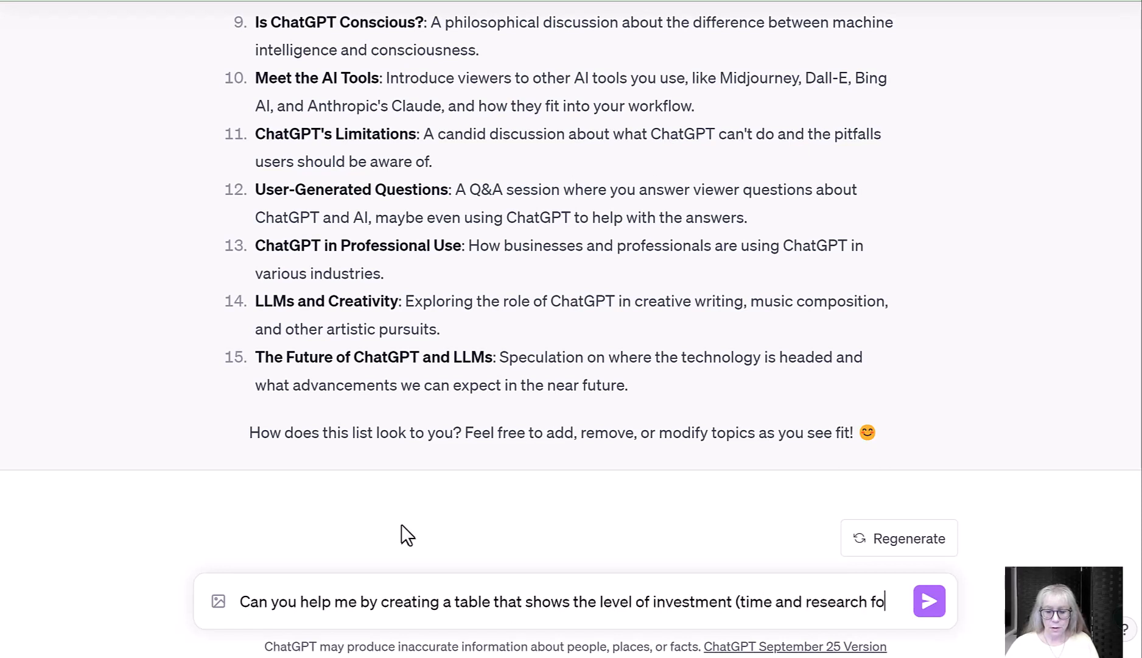
text(r each topic)
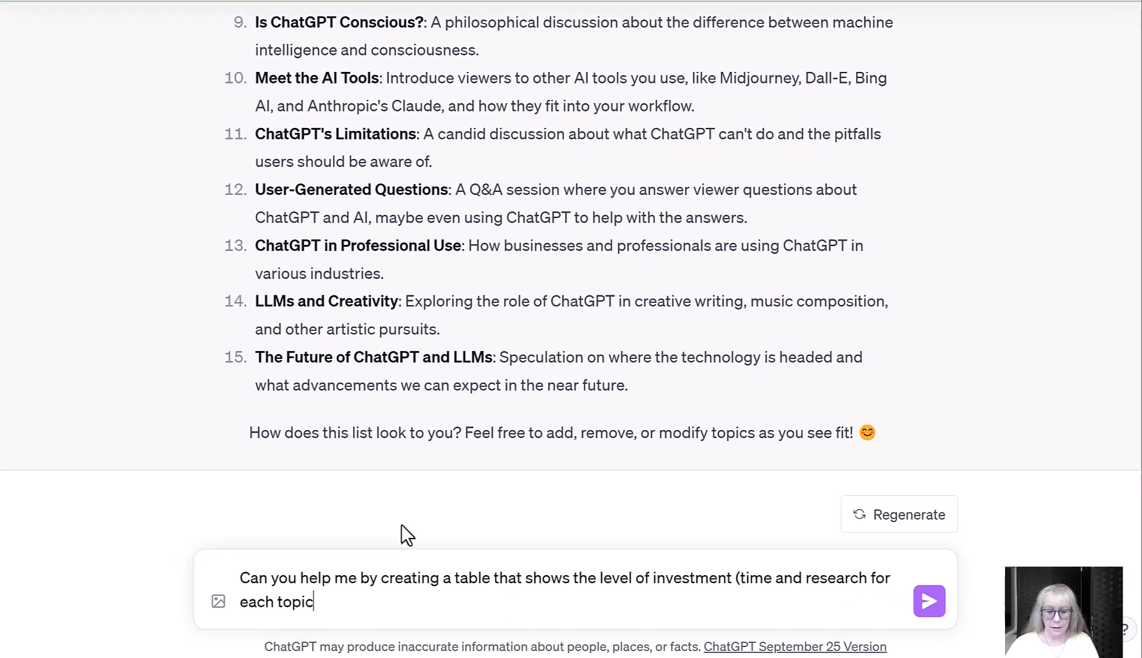
text() and then prioti)
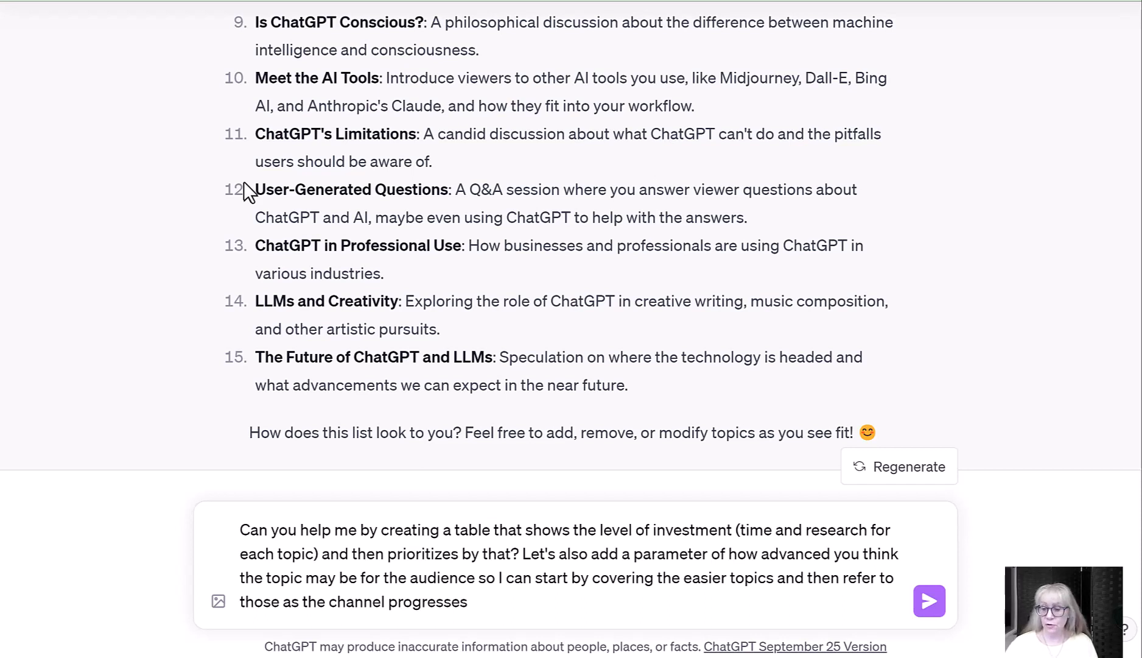
click(927, 602)
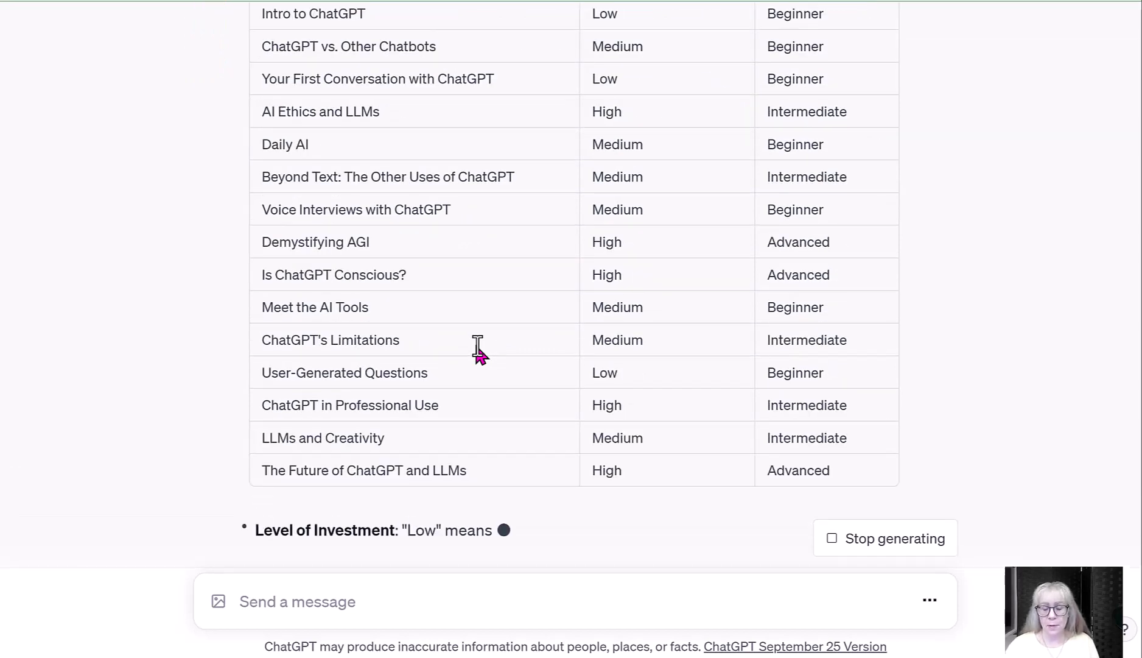
Examine the topic table's investment and audience levels and the explanations below it.
scroll(475, 339, up, 6)
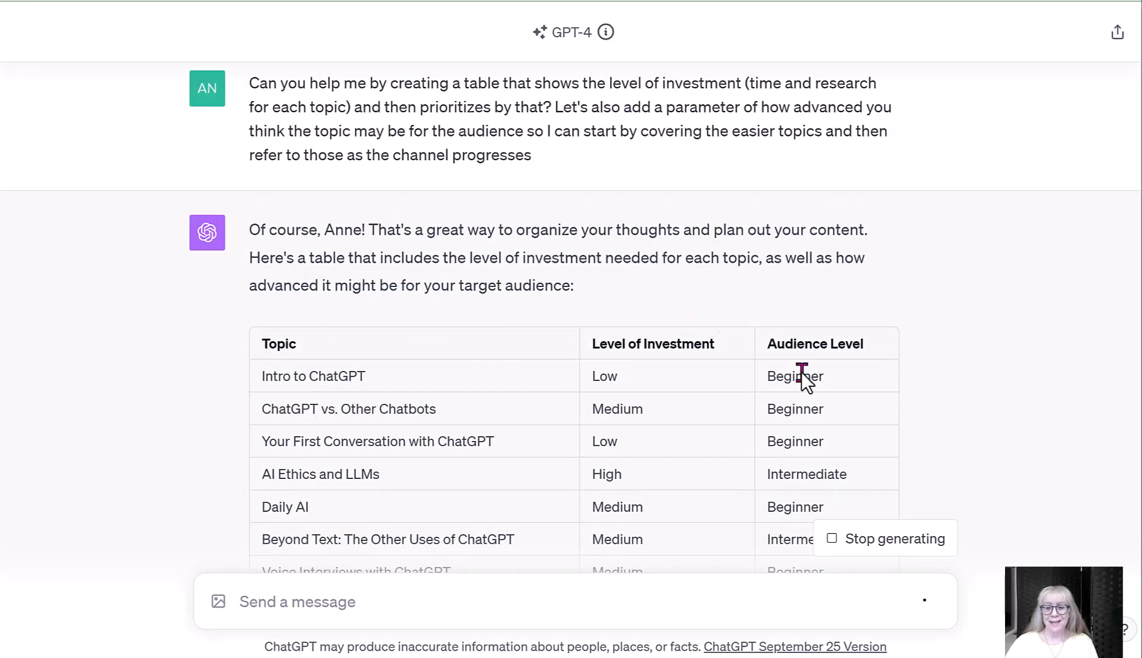
scroll(833, 396, down, 5)
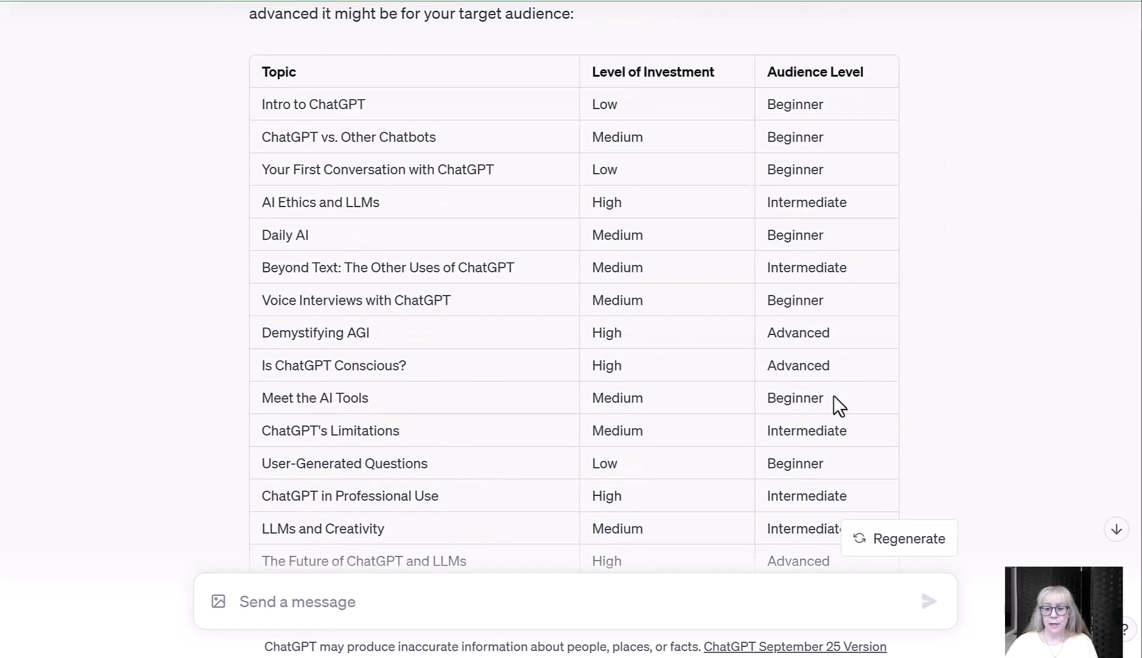
scroll(833, 397, down, 3)
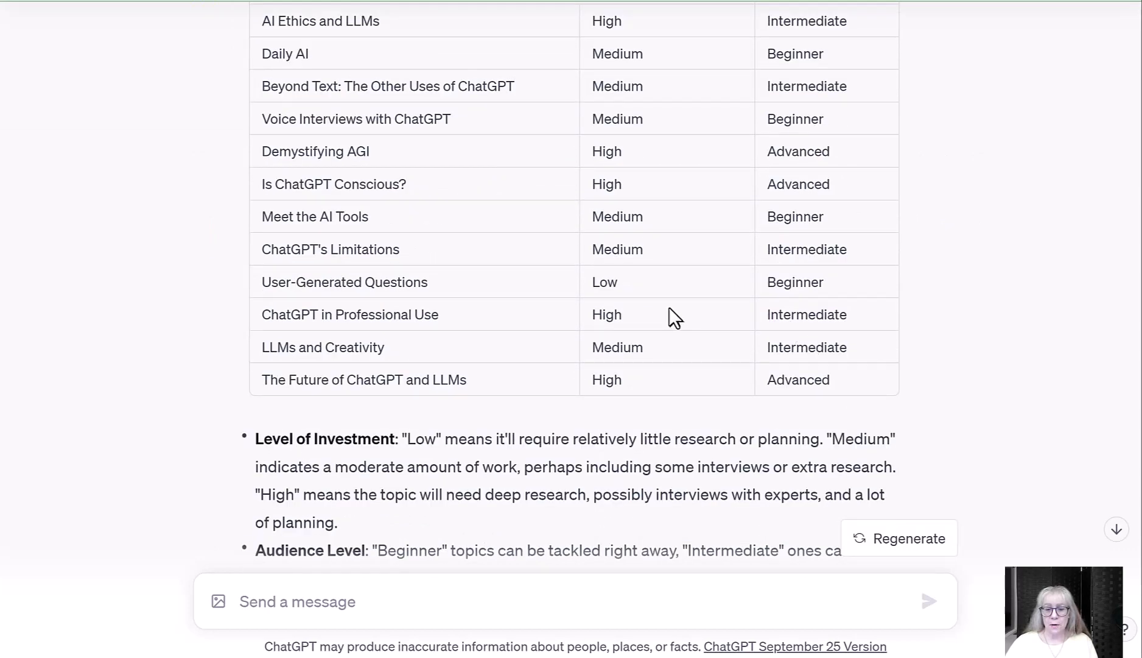
scroll(669, 307, down, 3)
scroll(669, 306, up, 5)
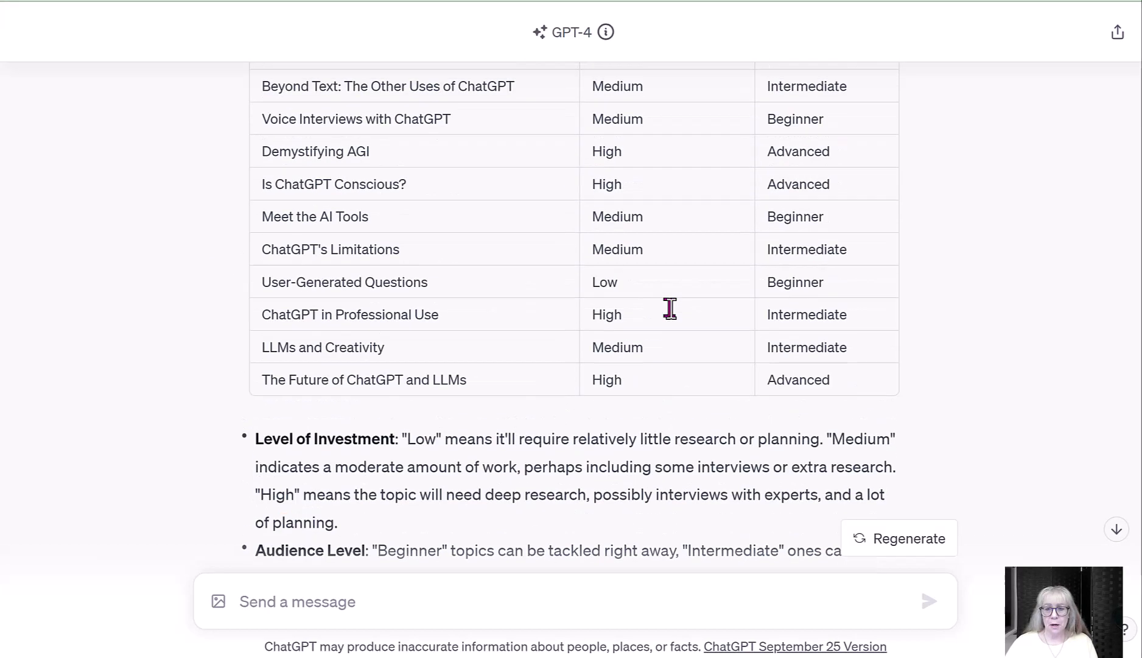